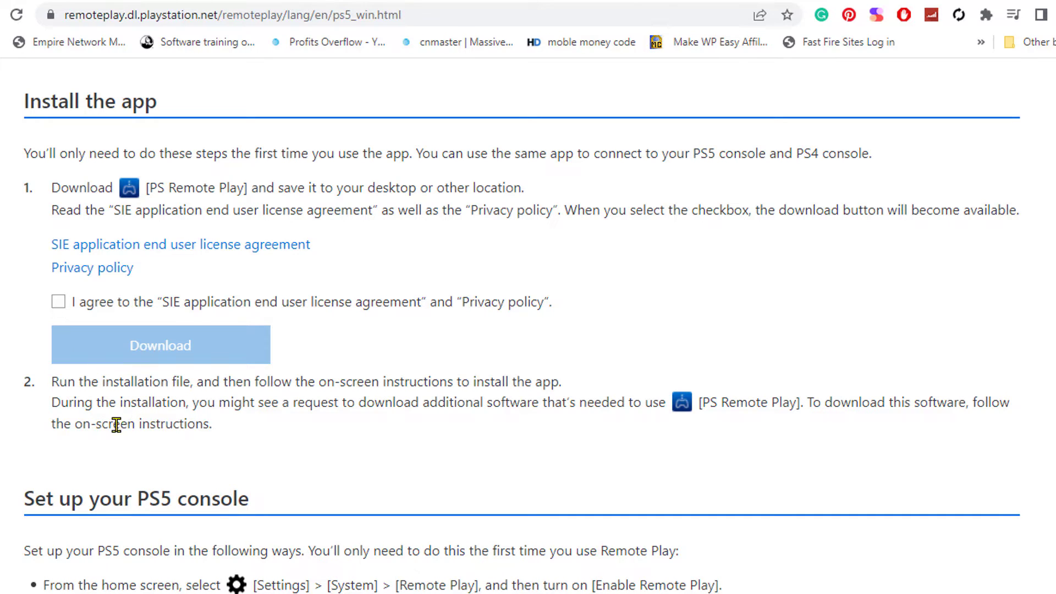
Scroll down the Remote Play page to the 'Set up your PS5 console' steps
scroll(209, 385, down, 2)
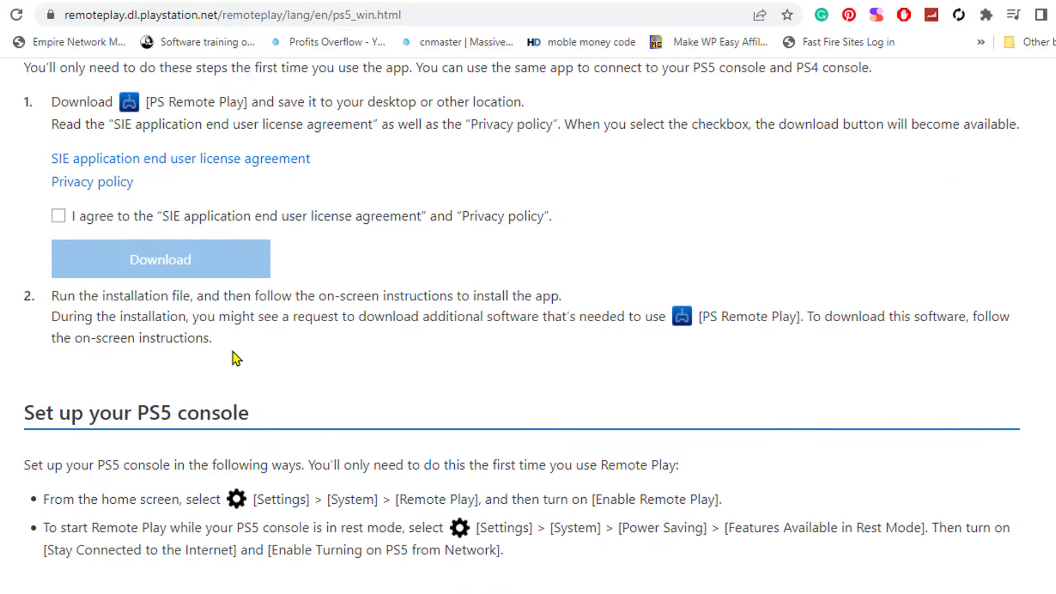
scroll(201, 334, down, 2)
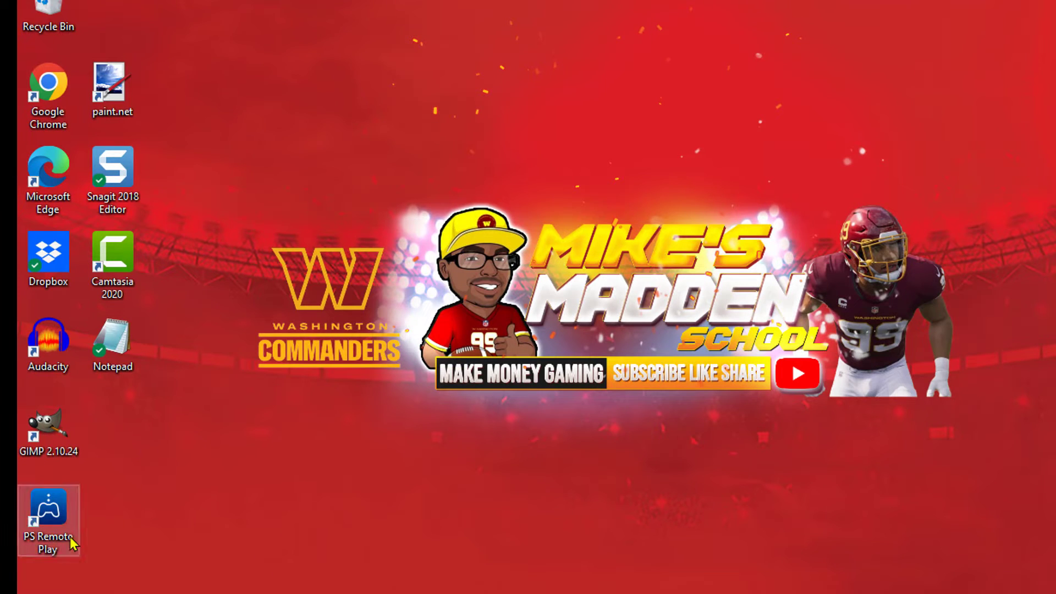
Launch PS Remote Play, check Other Connections, then go back to the PS5-770 page
double_click(59, 505)
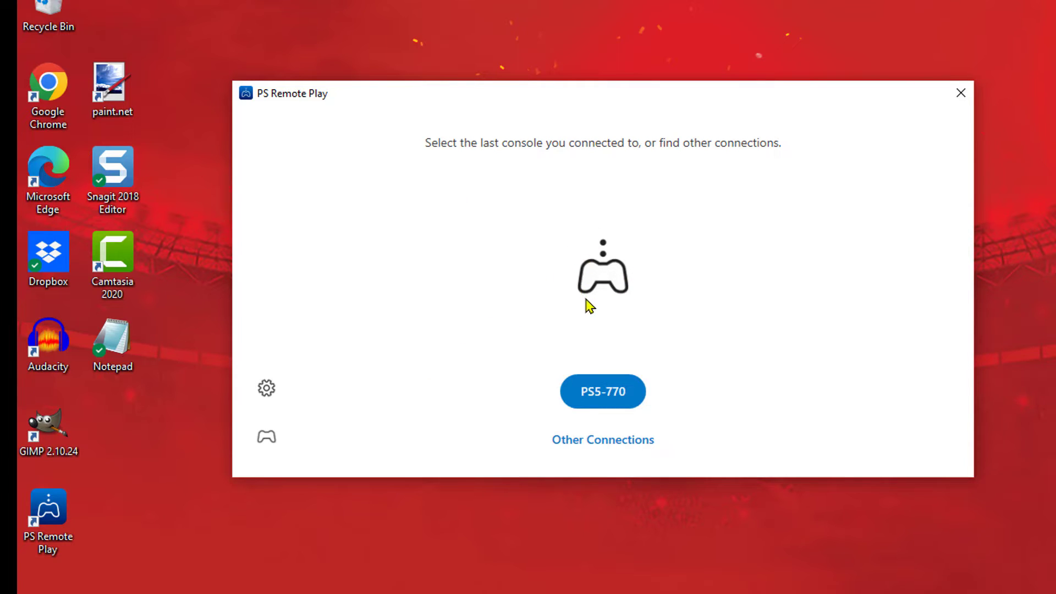
click(586, 445)
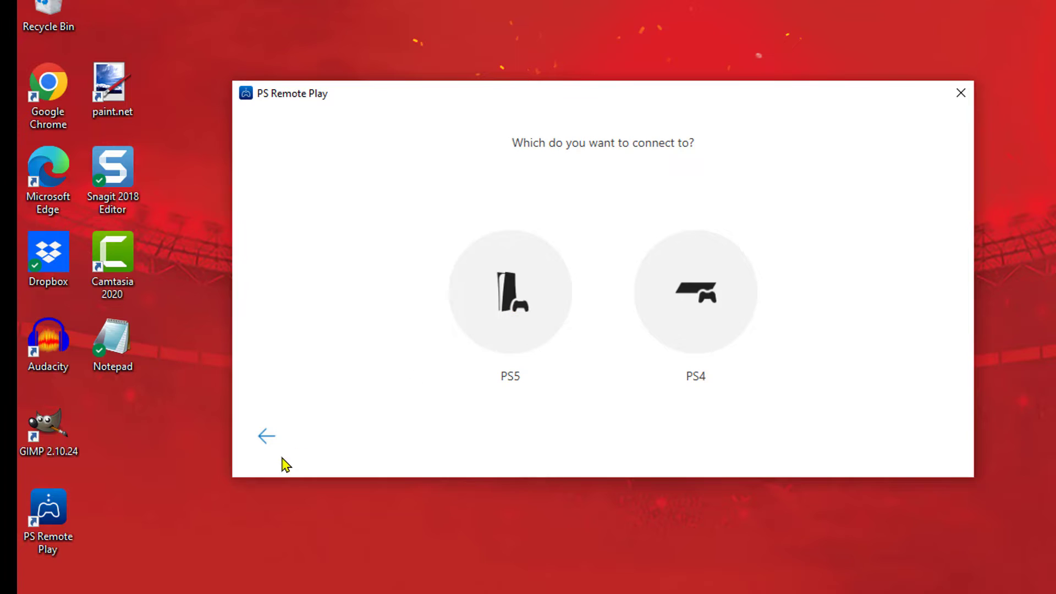
click(265, 436)
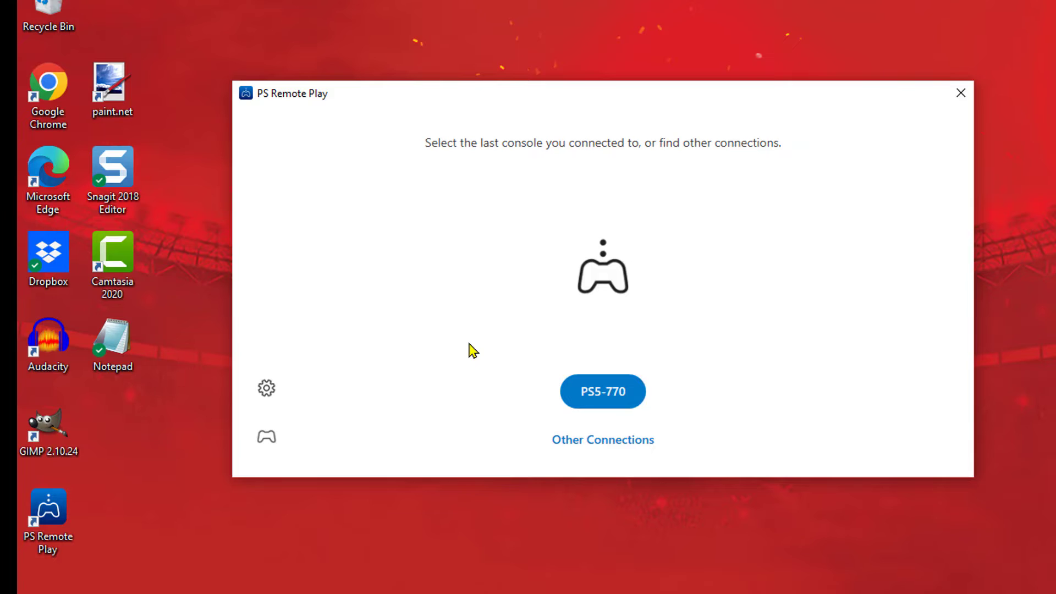
click(267, 389)
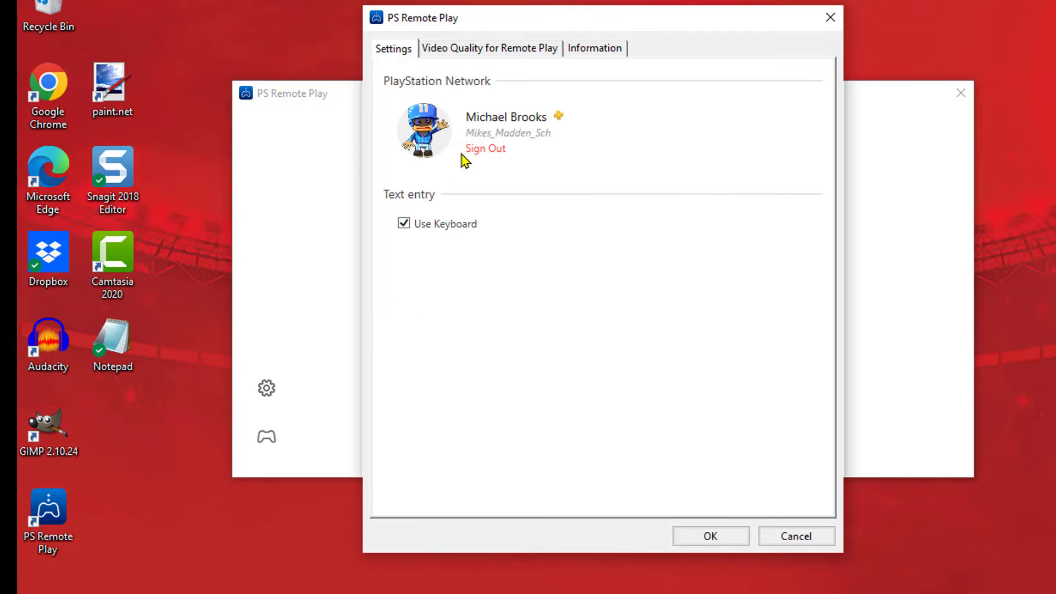
click(475, 51)
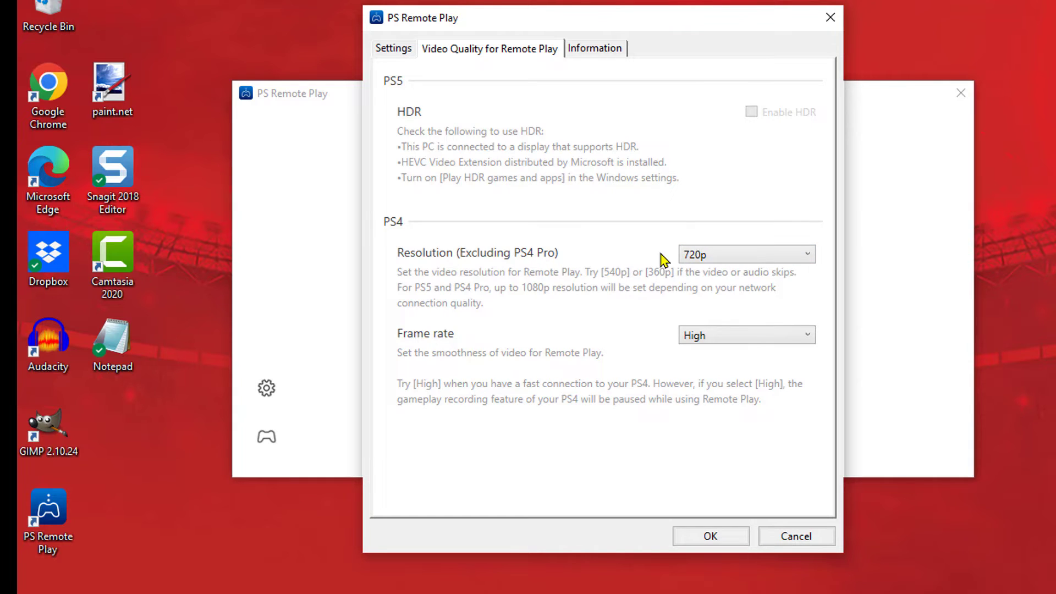
click(725, 254)
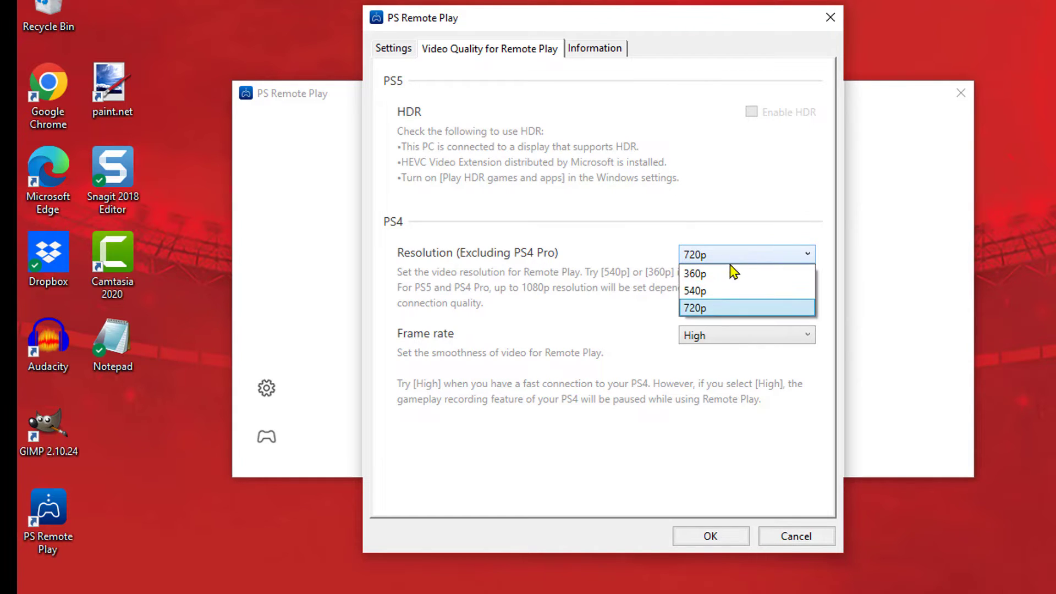
click(692, 302)
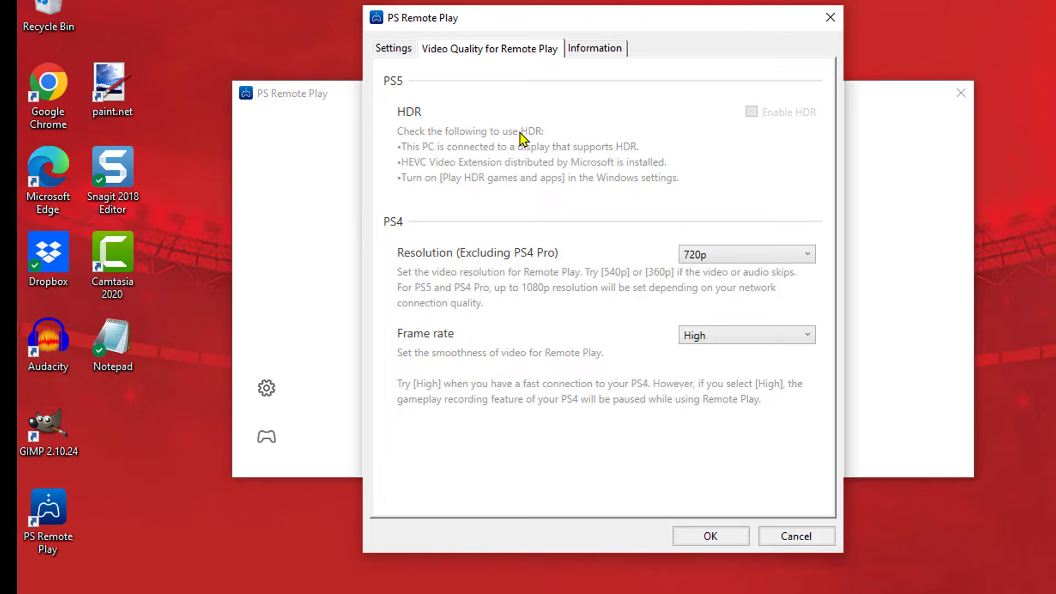
click(694, 543)
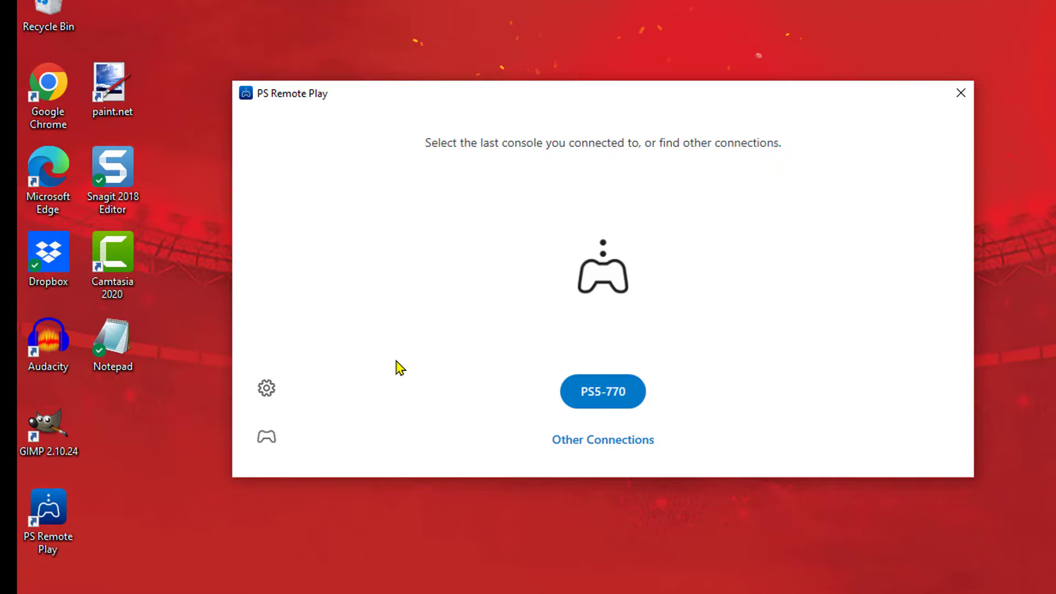
Connect to the PS5-770 console and wait for its home screen to stream
click(606, 396)
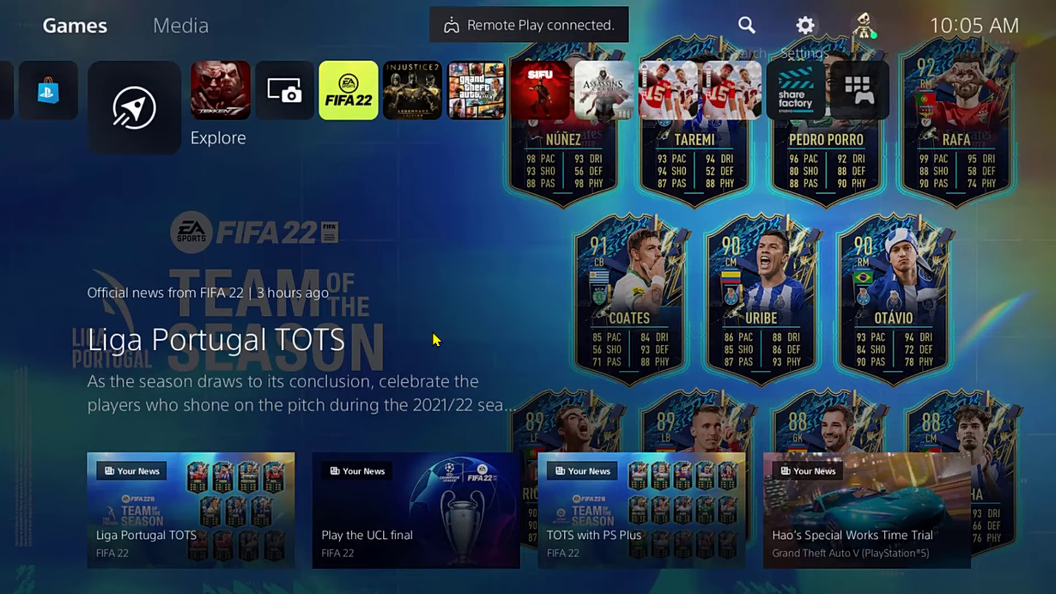
Set the PS5 console language to English (United Kingdom) under Settings > System > Language
key(Return)
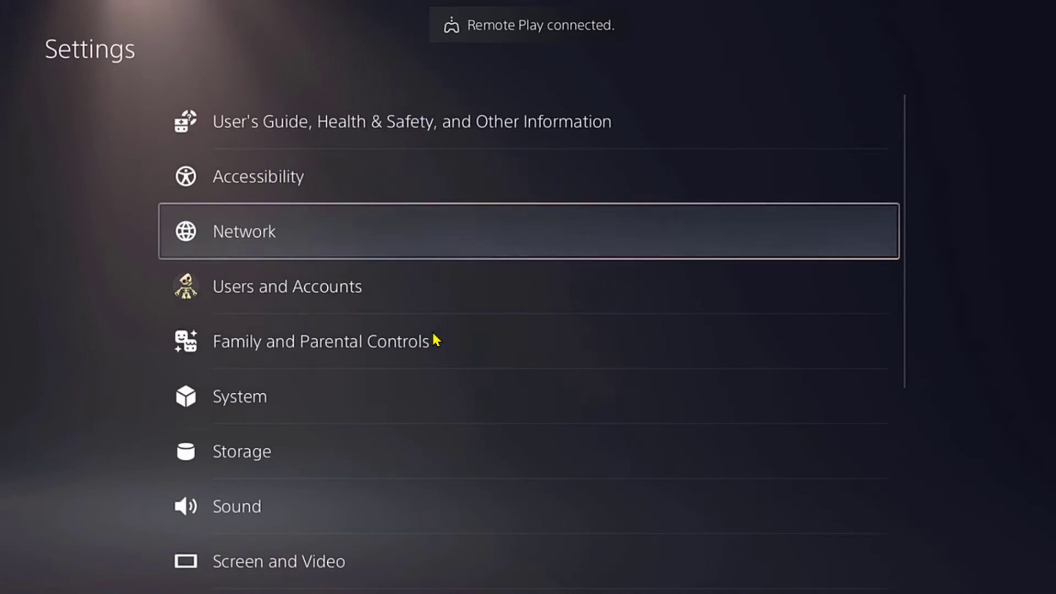
key(Down)
key(Down)
key(Down)
key(Return)
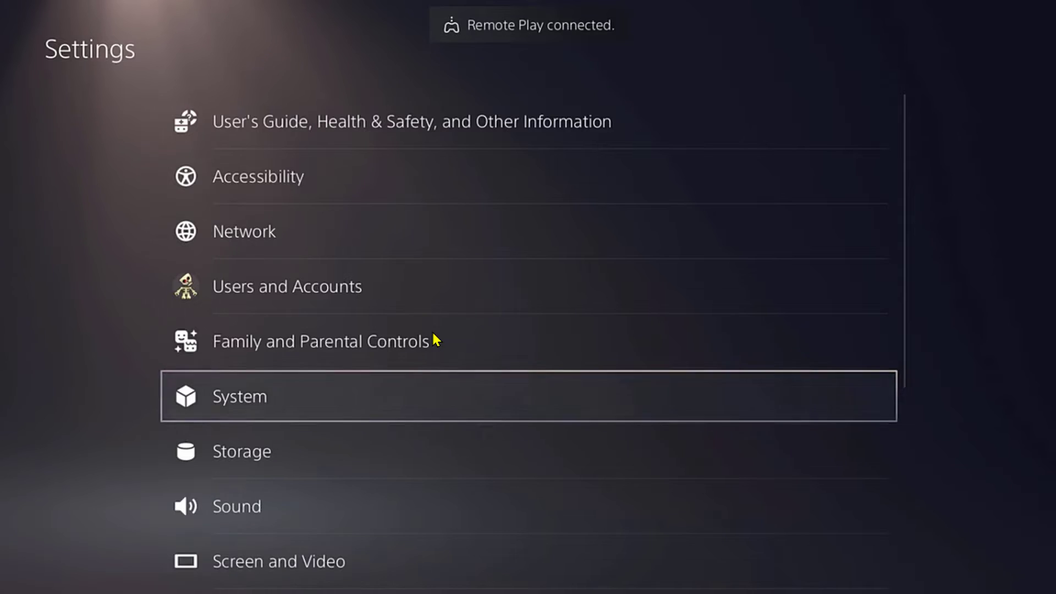
key(Down)
key(Down)
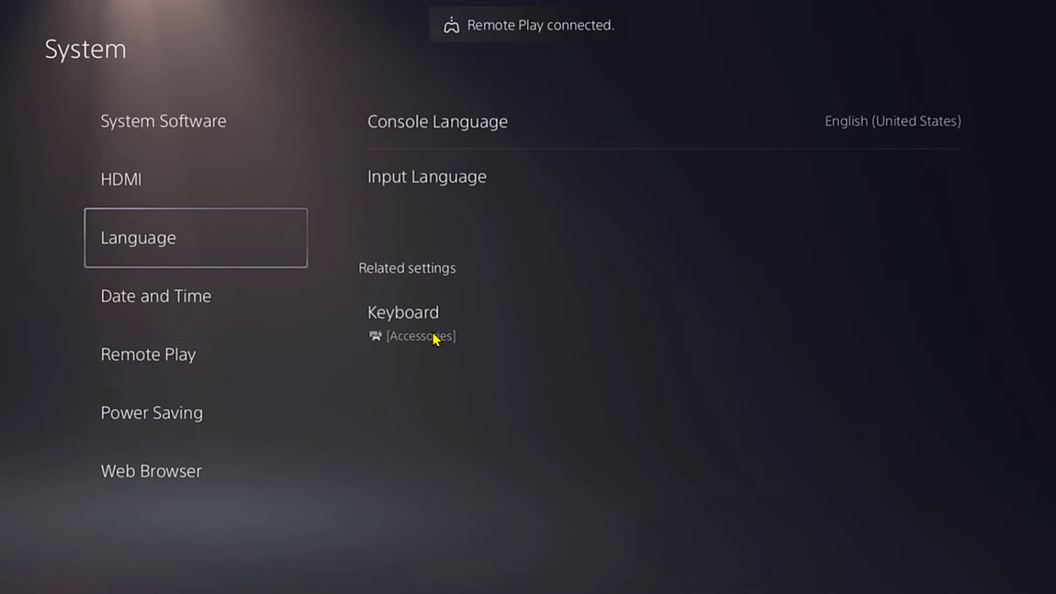
key(Right)
key(Return)
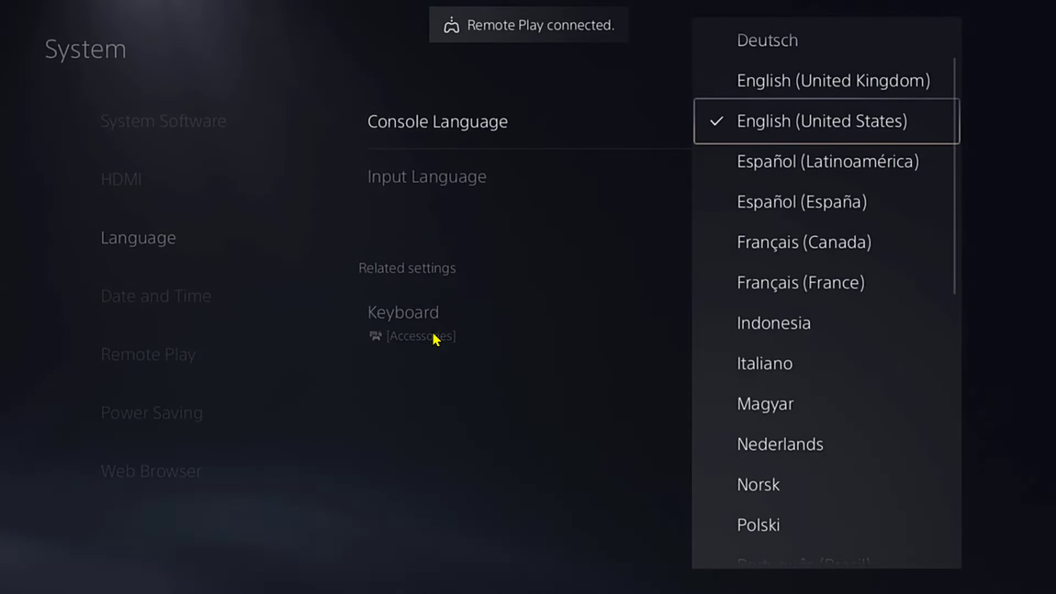
key(Up)
key(Return)
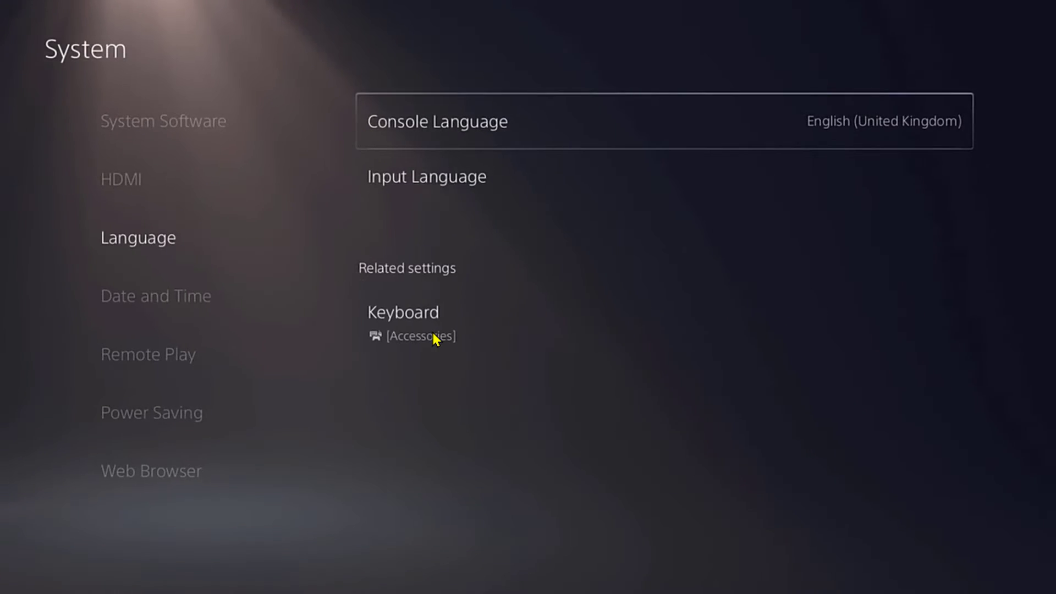
Switch the console language back to English (United States) and leave Settings
key(Return)
key(Down)
key(Return)
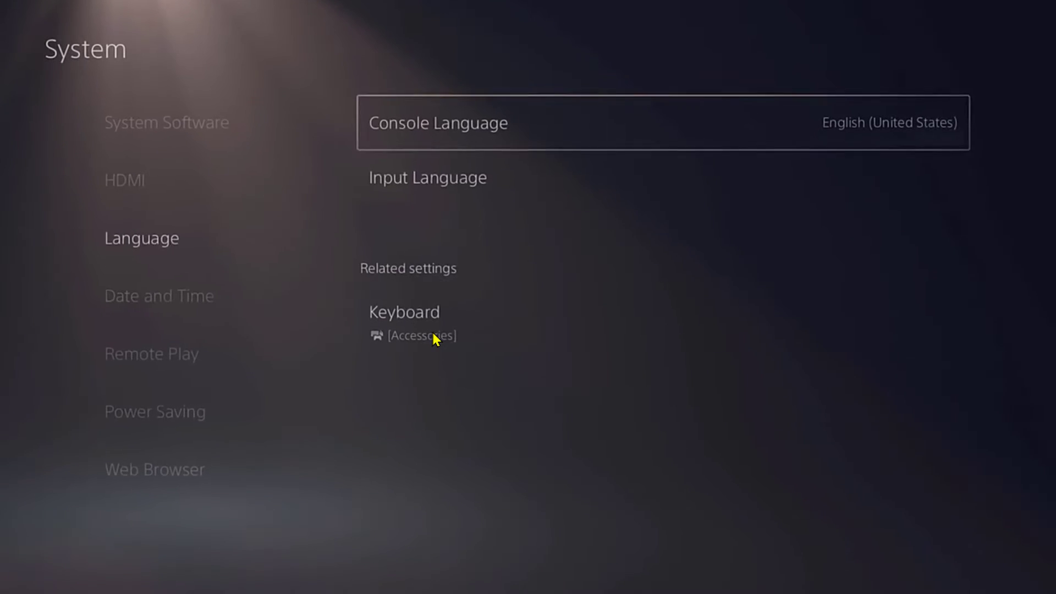
key(Left)
key(Escape)
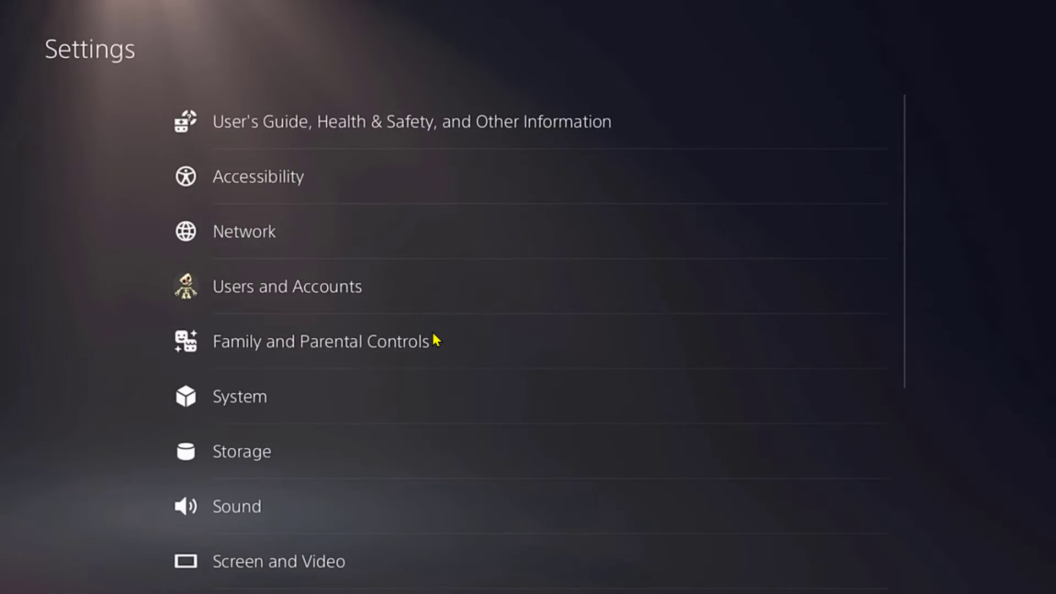
key(Escape)
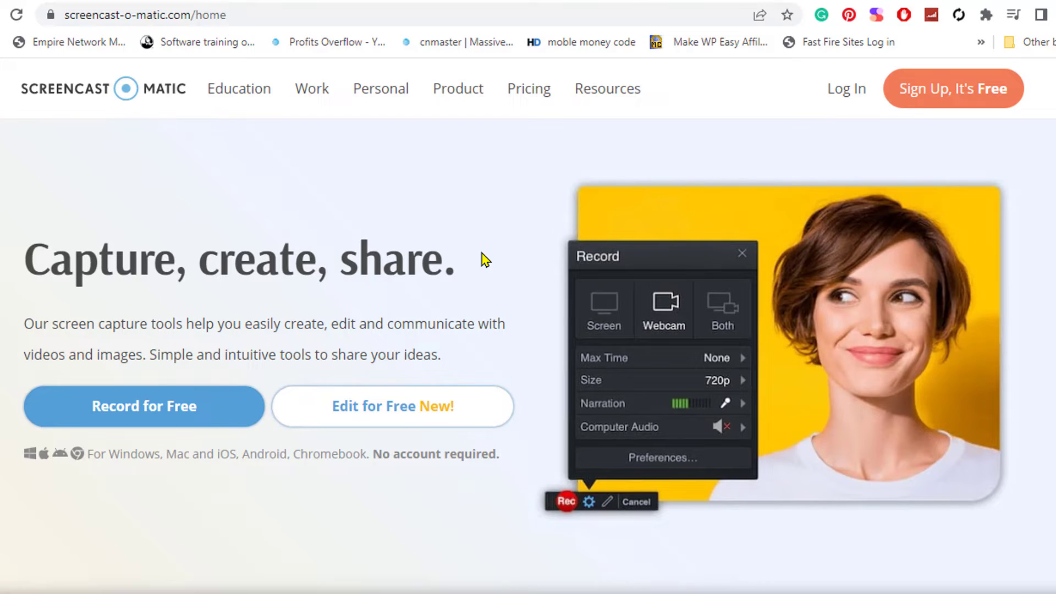
Open Pricing's 'Plans for Individuals & Businesses' and scroll to the Solo Deluxe, Solo Premier and Business Team cards
mouse_move(528, 102)
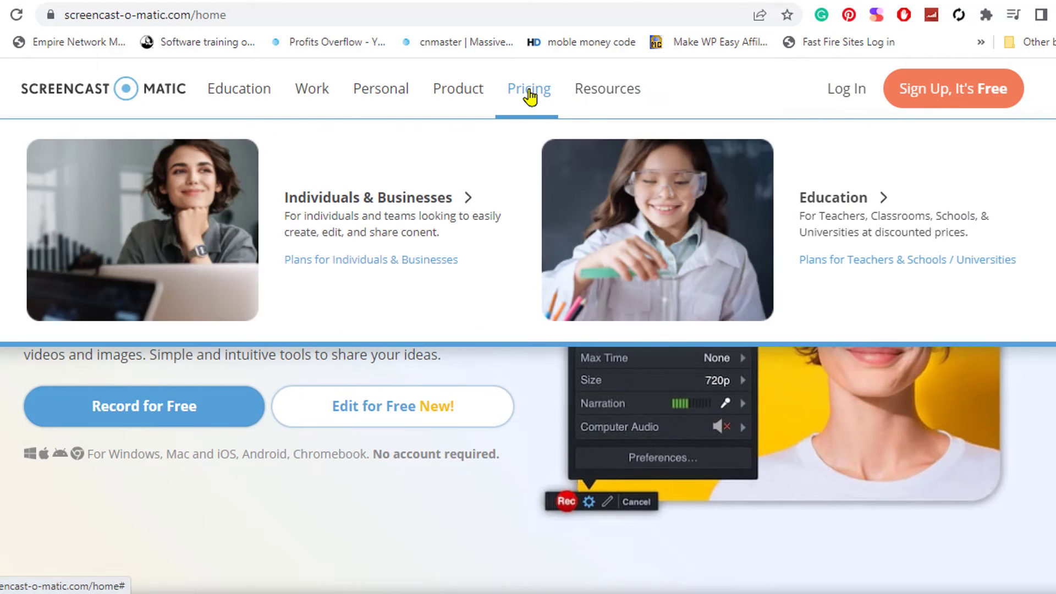
click(370, 261)
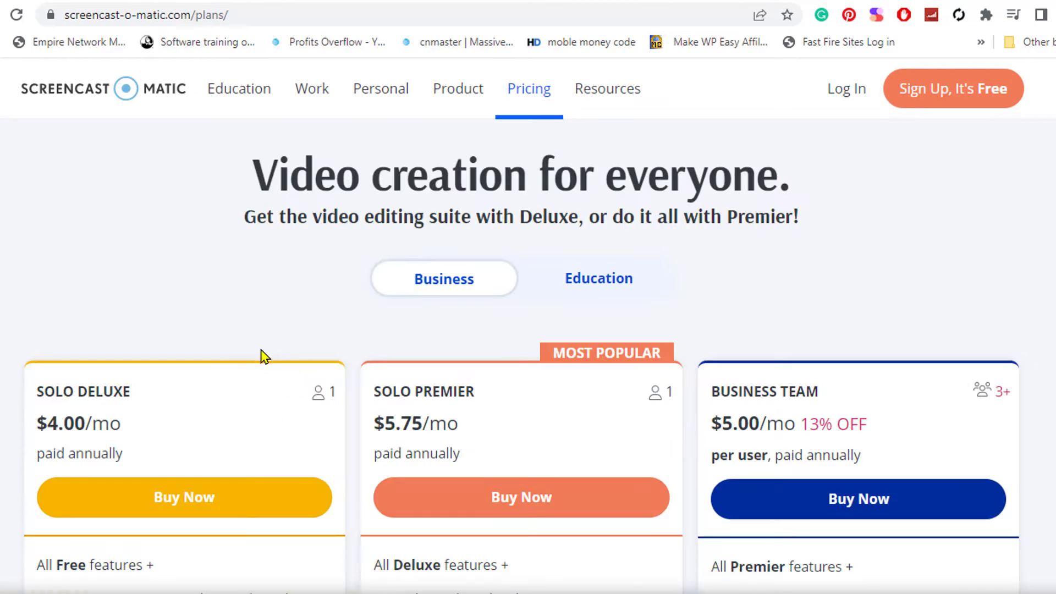
scroll(231, 353, down, 3)
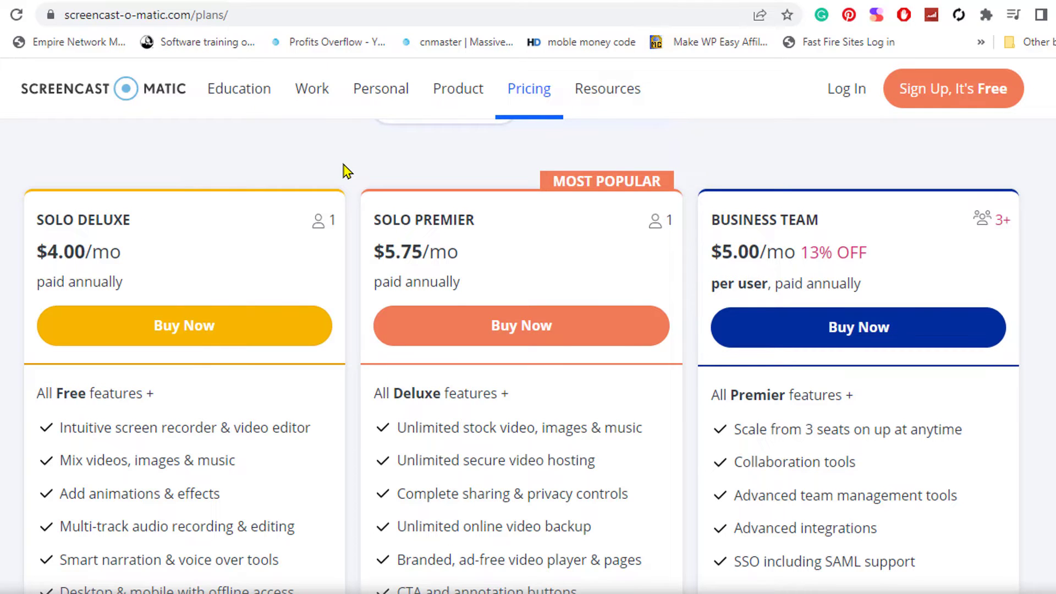
scroll(347, 171, down, 1)
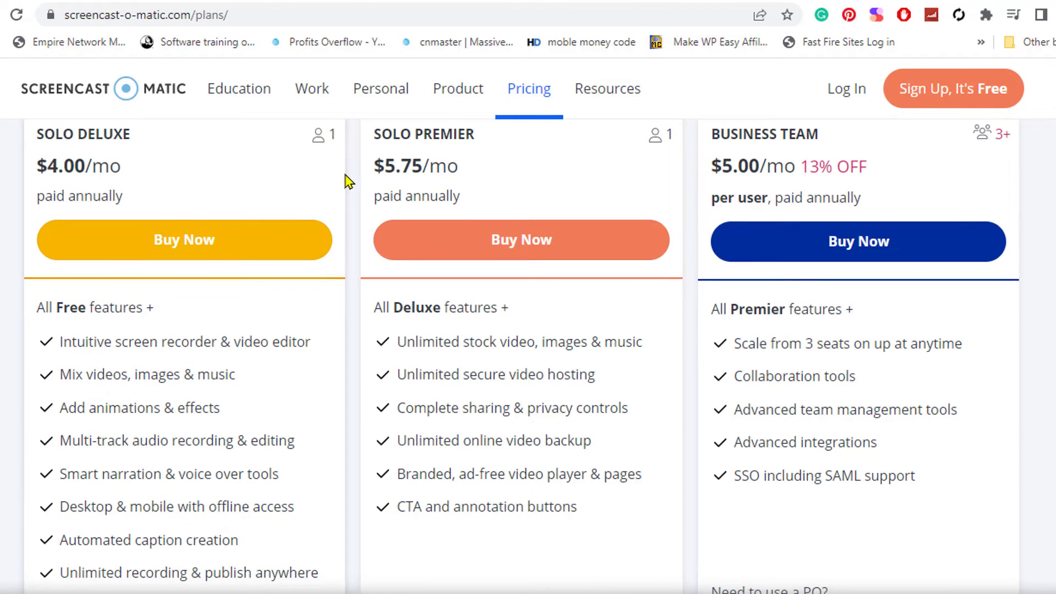